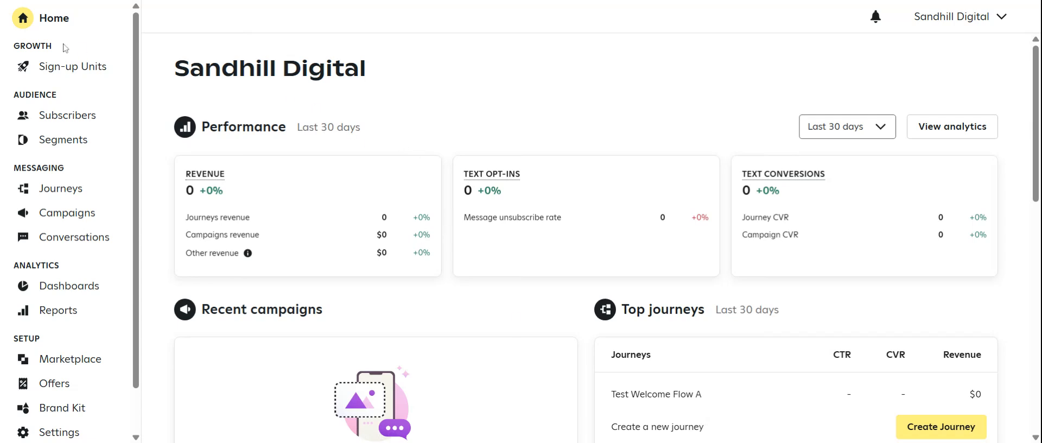
- Open the sign-up units overview and examine its performance metrics, chart and list of existing units
left_click(50, 68)
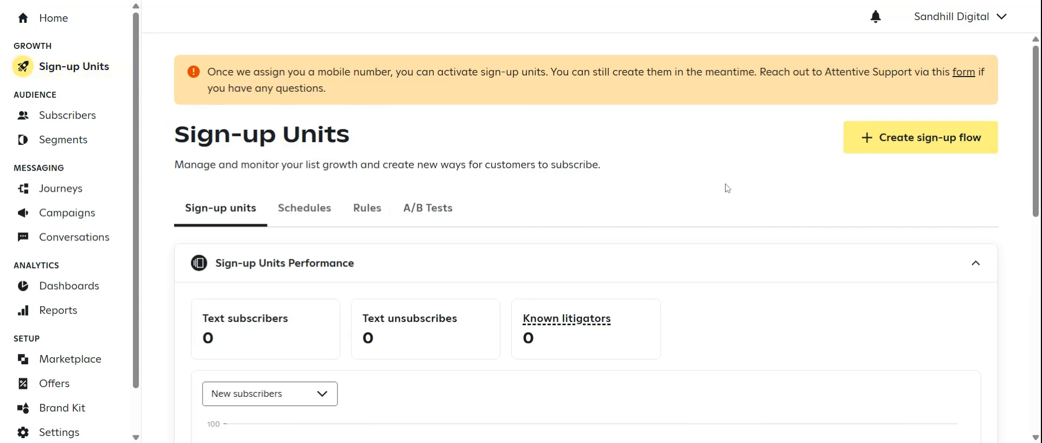
scroll(624, 215, "down", 2)
scroll(737, 196, "up", 2)
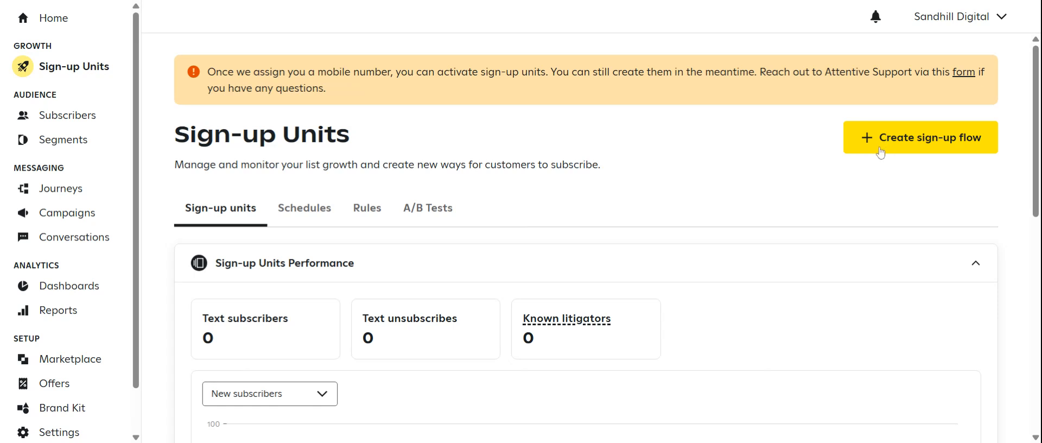
scroll(508, 222, "down", 2)
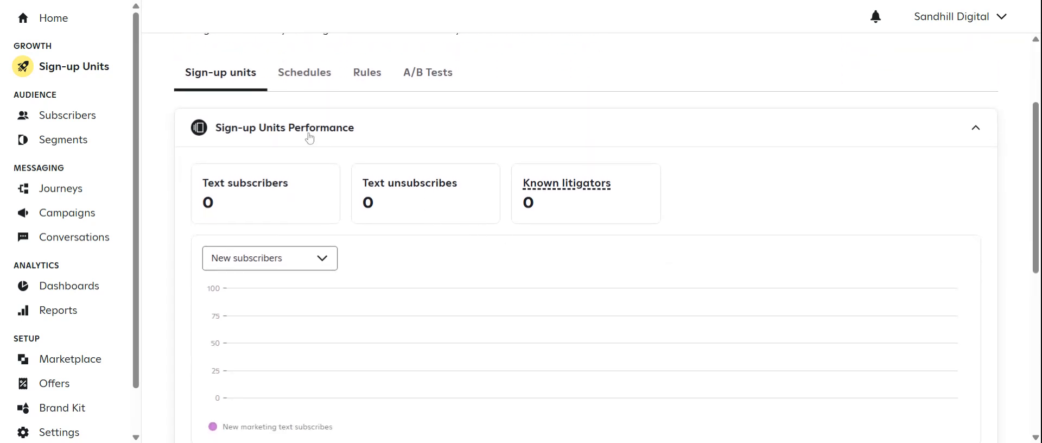
scroll(309, 138, "down", 1)
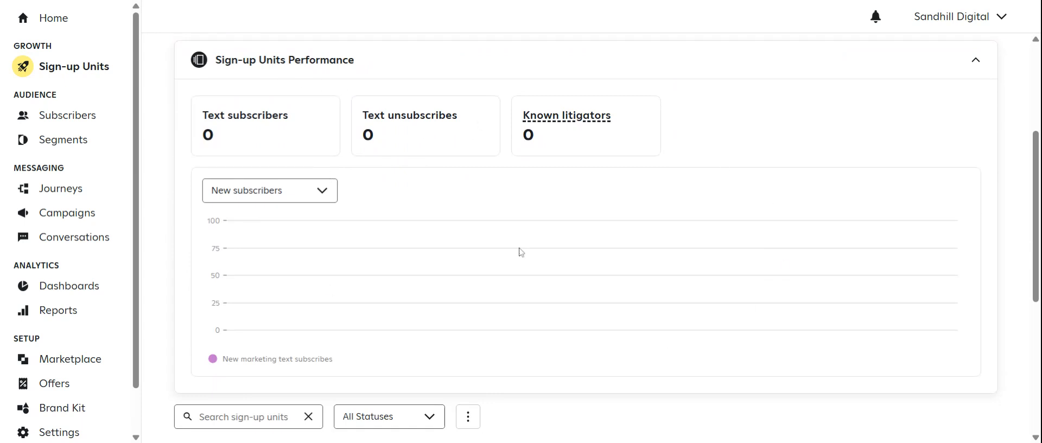
scroll(389, 247, "down", 2)
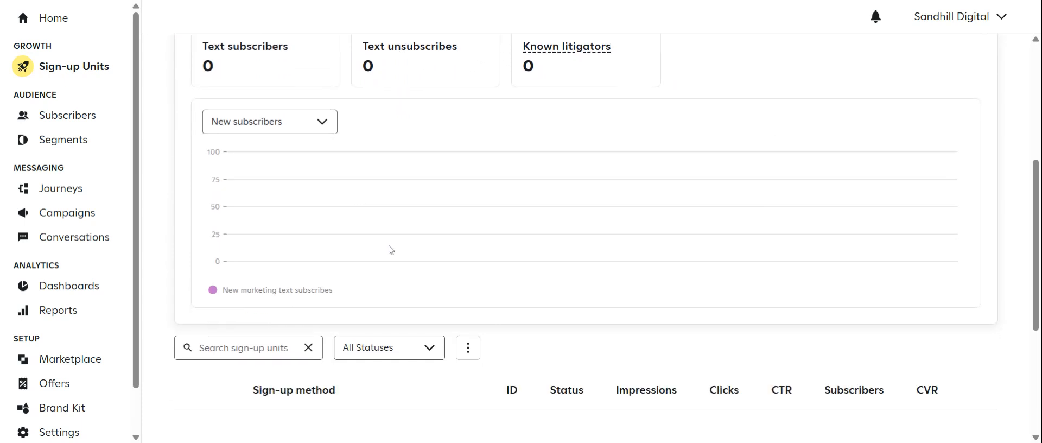
scroll(462, 285, "down", 2)
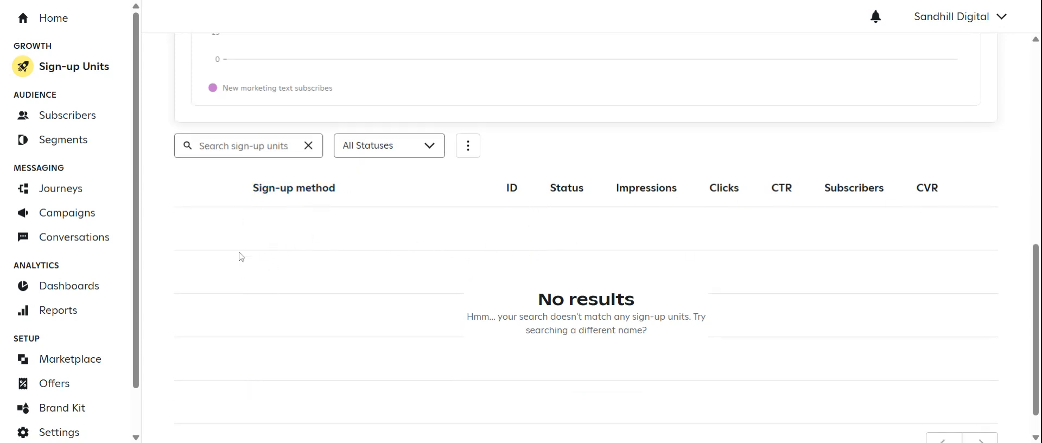
scroll(391, 286, "up", 6)
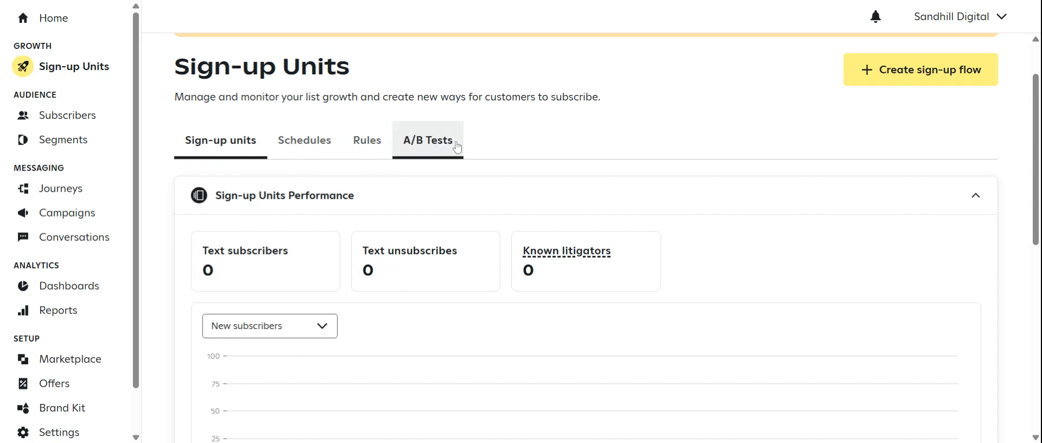
scroll(477, 170, "down", 3)
scroll(429, 149, "up", 4)
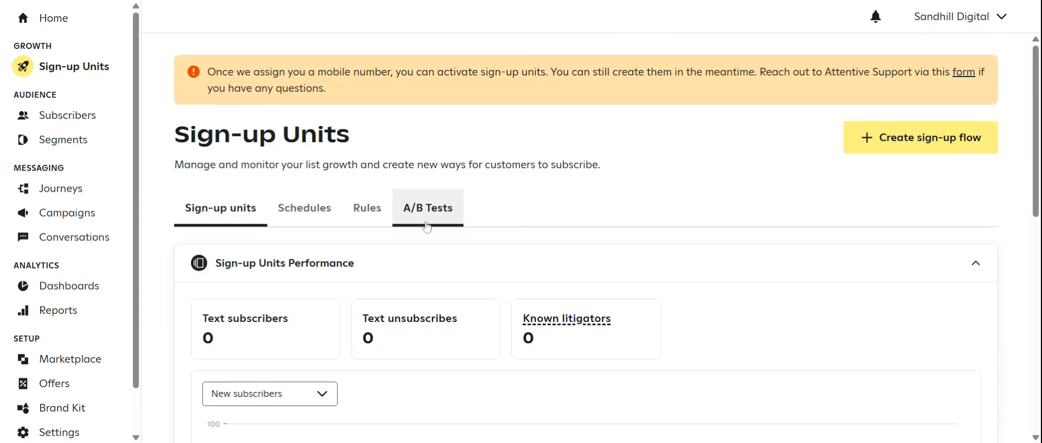
- Start a new template-based sign-up flow and name it Test Form B
left_click(958, 137)
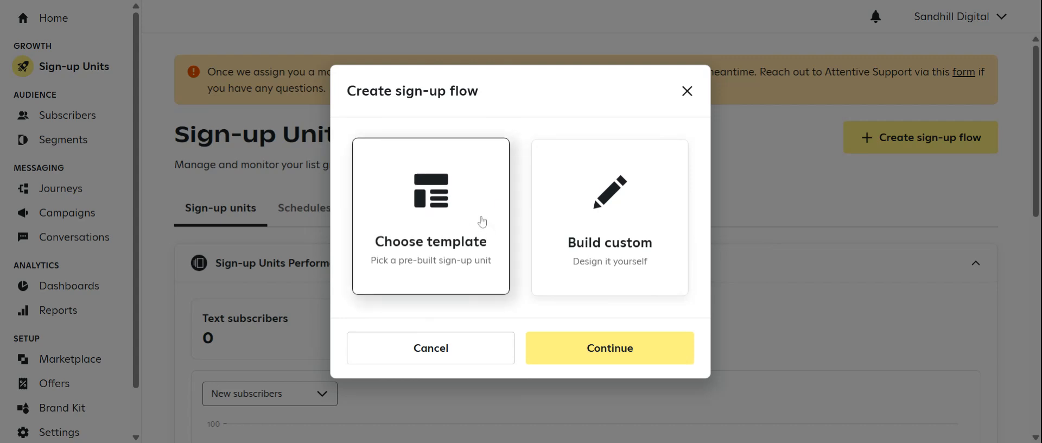
left_click(598, 199)
left_click(610, 351)
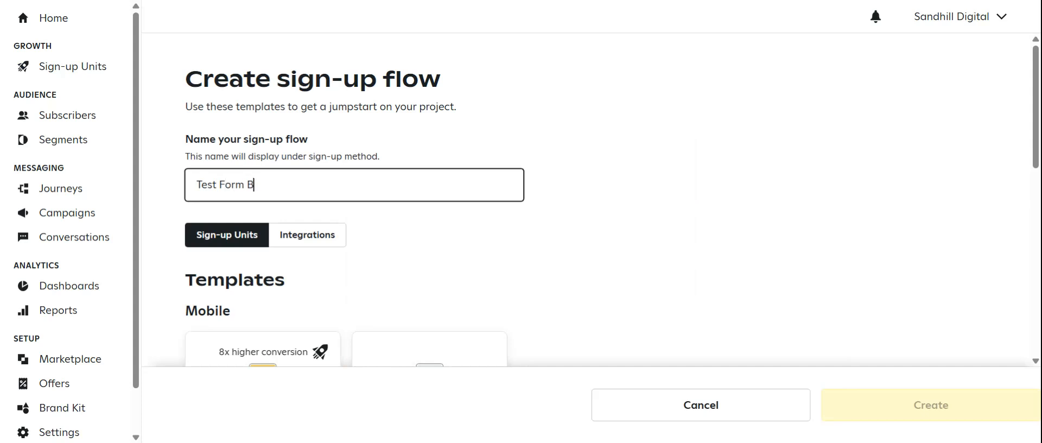
- Review the mobile, desktop and landing page templates, and create the flow with the mobile Partial template
scroll(433, 280, "down", 3)
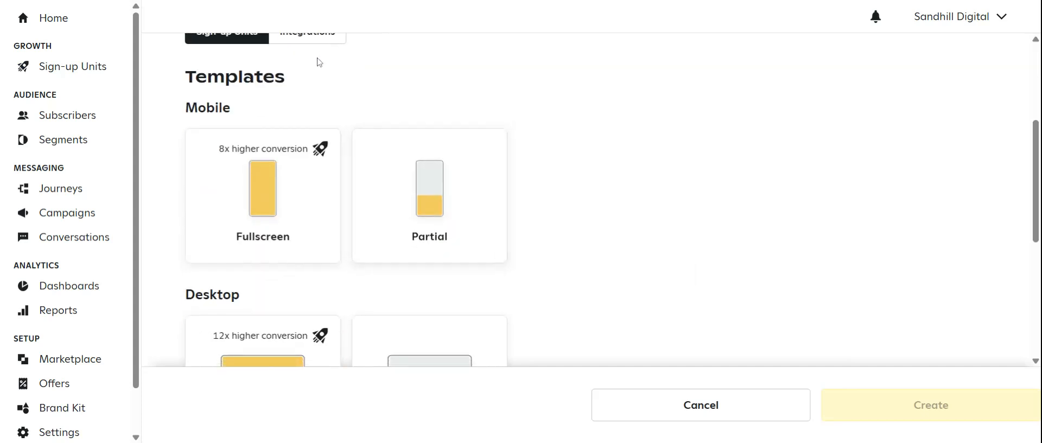
scroll(319, 58, "up", 1)
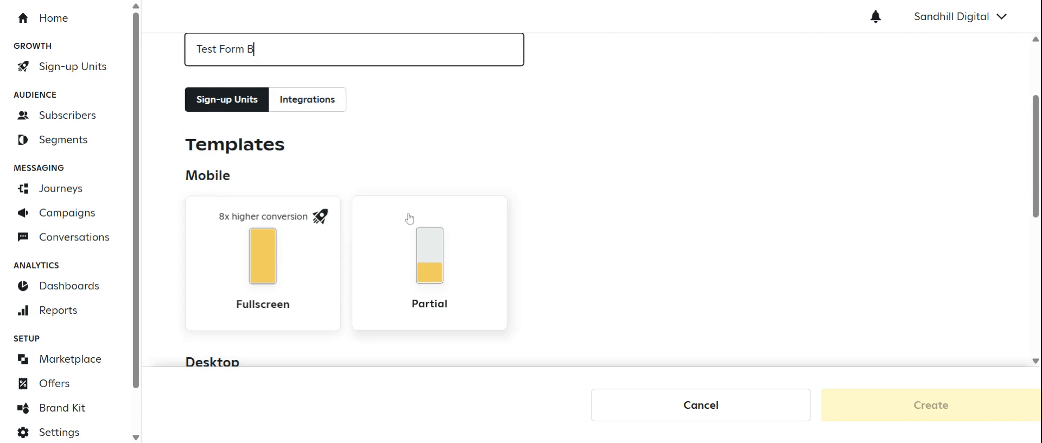
scroll(522, 226, "down", 1)
scroll(579, 226, "down", 3)
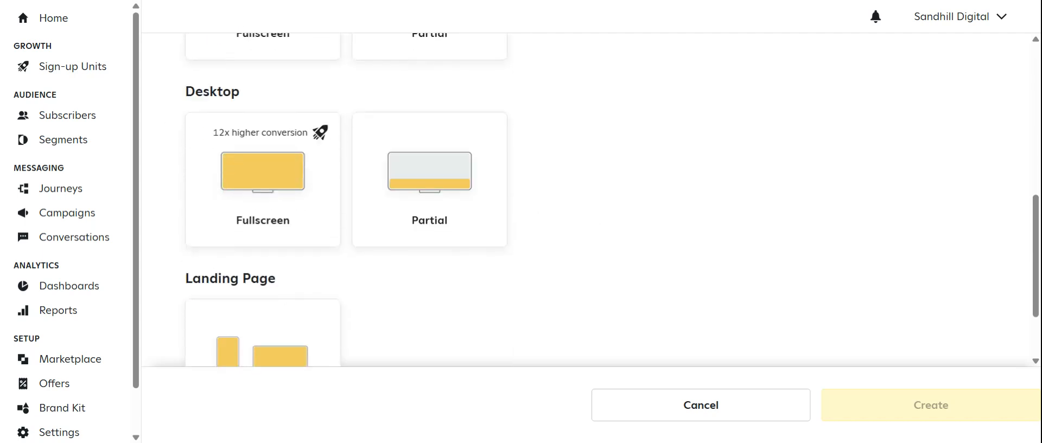
scroll(274, 311, "down", 1)
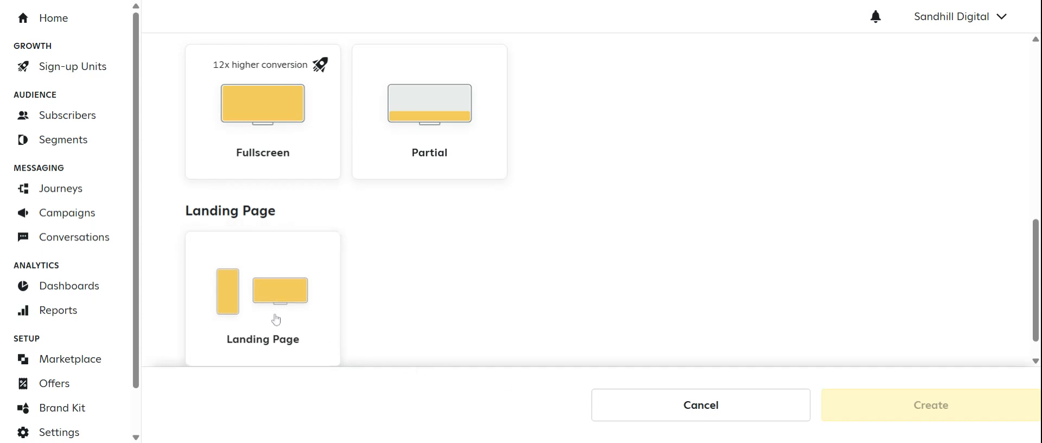
scroll(363, 299, "up", 3)
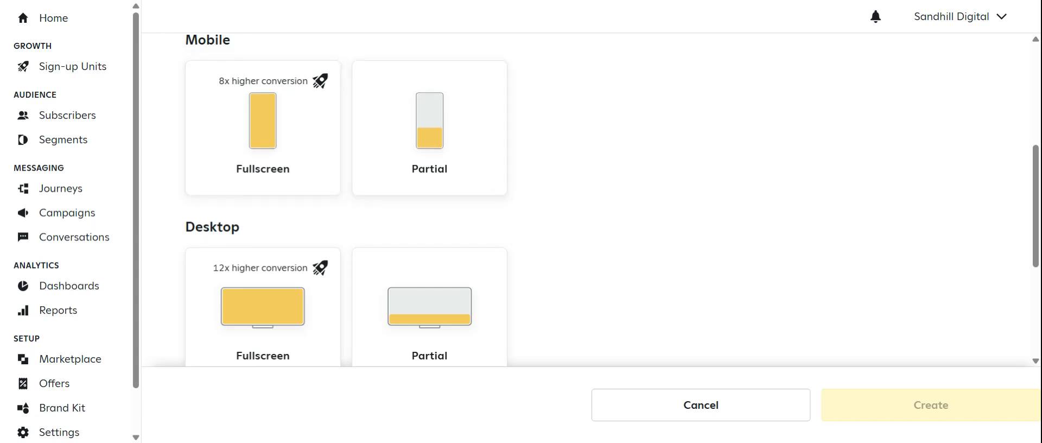
left_click(449, 135)
left_click(891, 399)
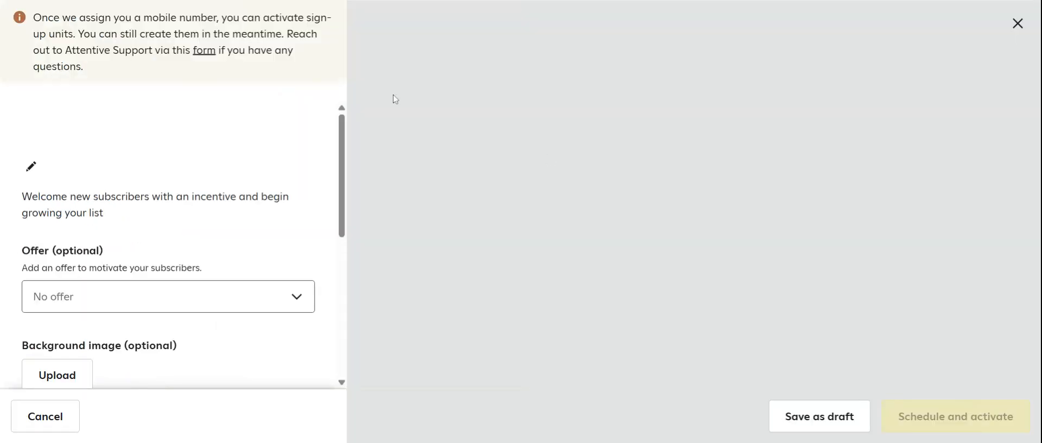
- Examine the offer and SMS welcome journey choices available for the sign-up unit without selecting any
scroll(179, 244, "down", 2)
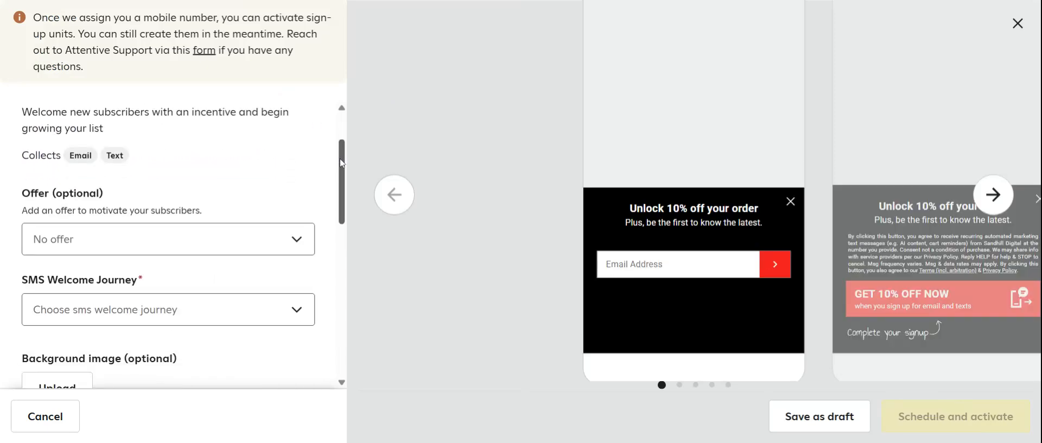
left_click(177, 239)
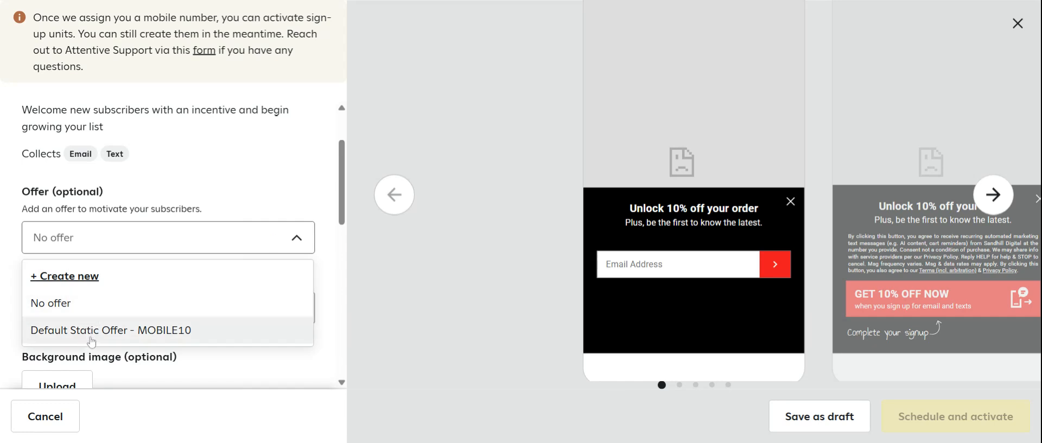
left_click(342, 188)
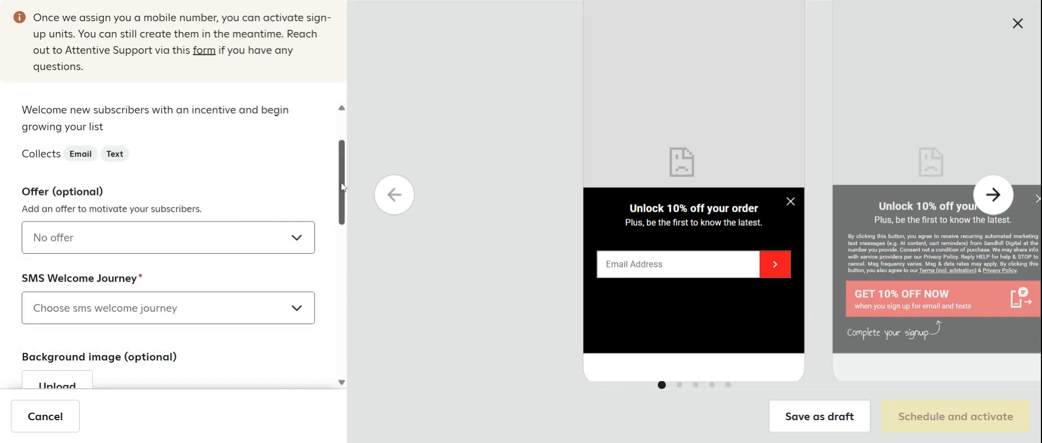
scroll(344, 185, "down", 3)
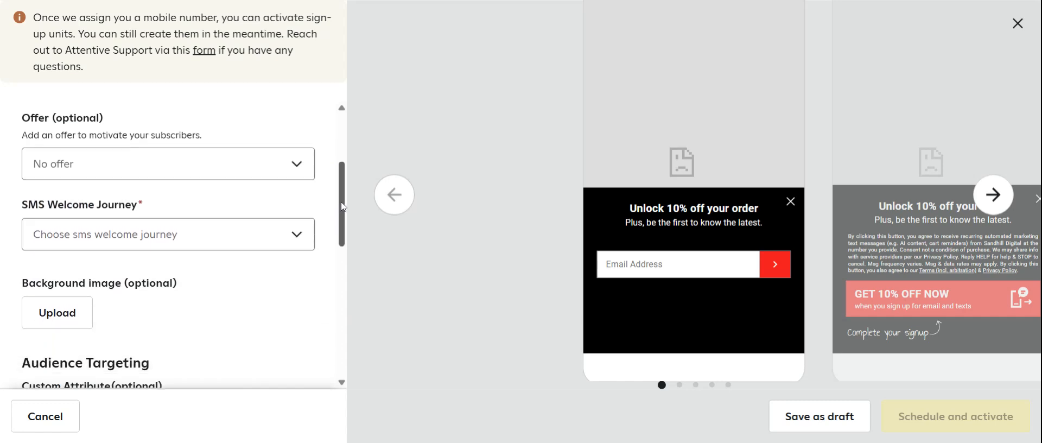
left_click(248, 238)
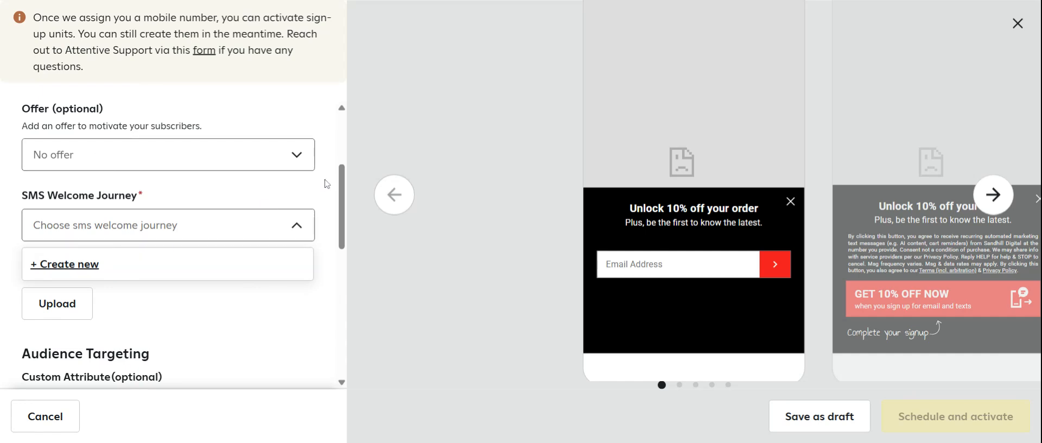
left_click_drag(343, 198, 349, 116)
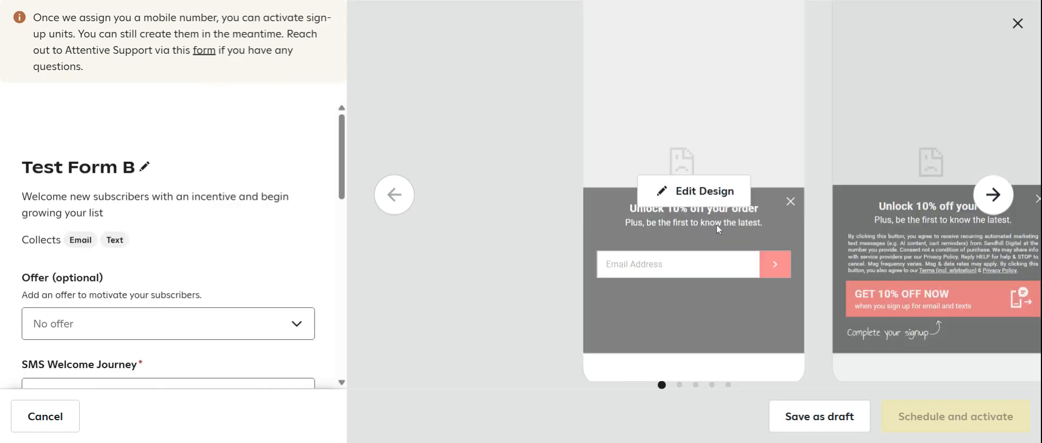
- Open the email page's design and inspect the settings of its headlines, email field and continue button
left_click(714, 200)
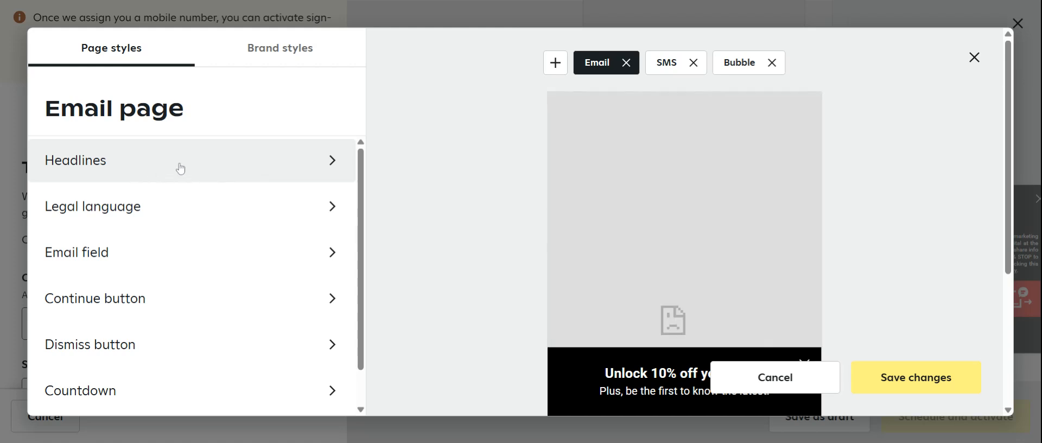
left_click(259, 174)
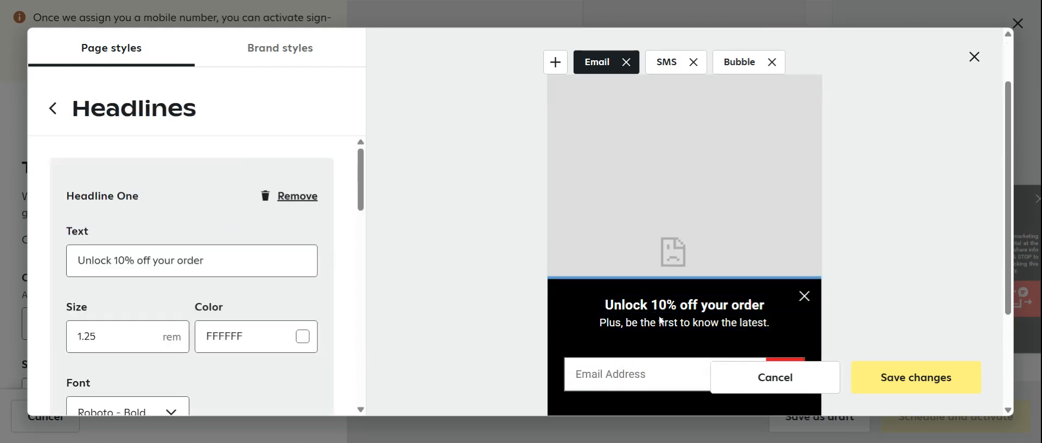
left_click(630, 327)
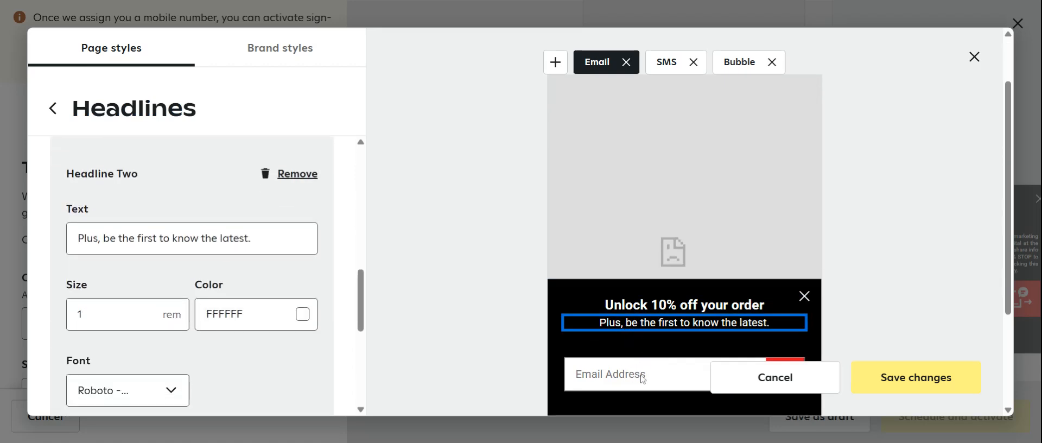
left_click(630, 296)
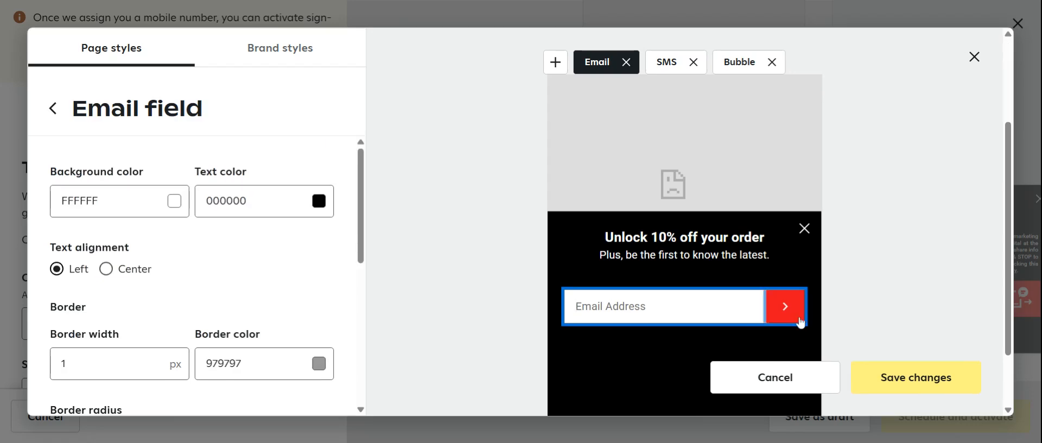
left_click(779, 313)
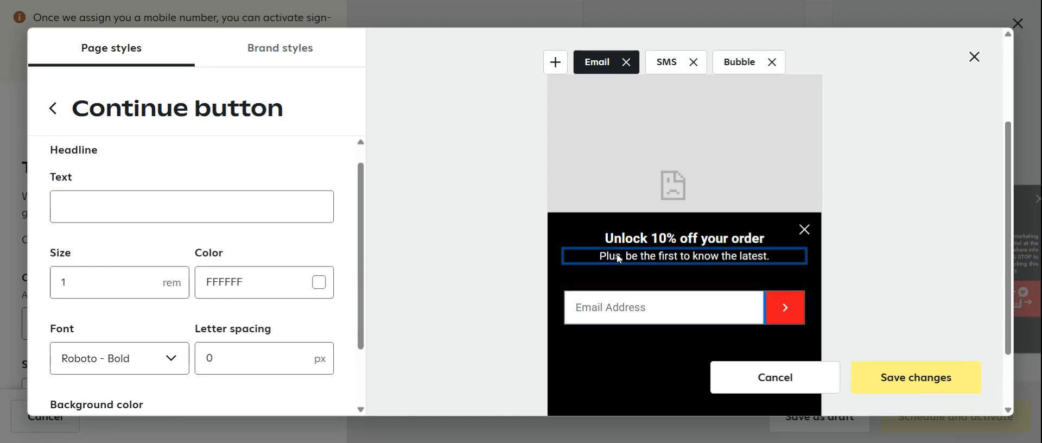
scroll(640, 230, "up", 3)
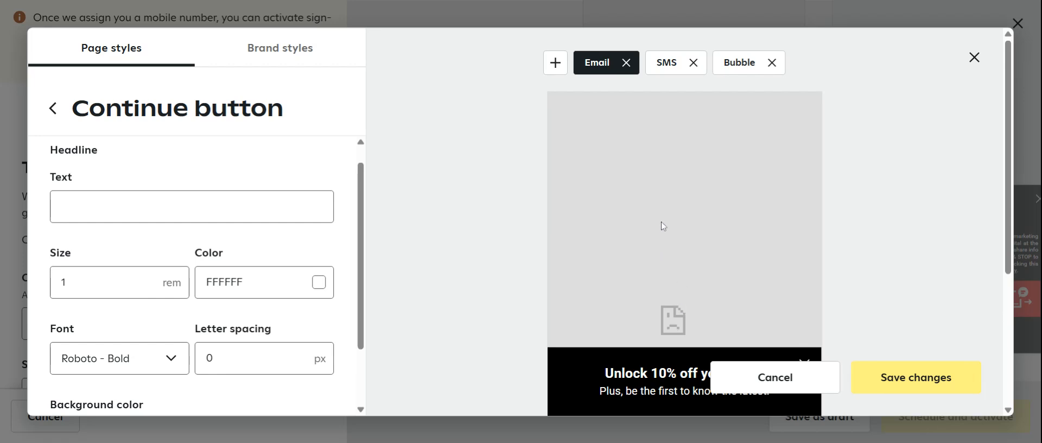
scroll(664, 226, "down", 4)
scroll(674, 286, "up", 3)
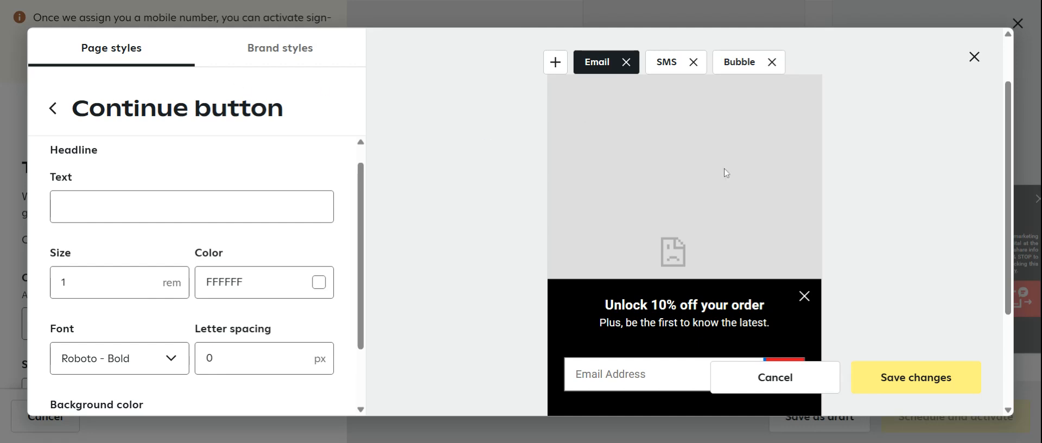
- Turn on the dismiss button for the email page
left_click(130, 108)
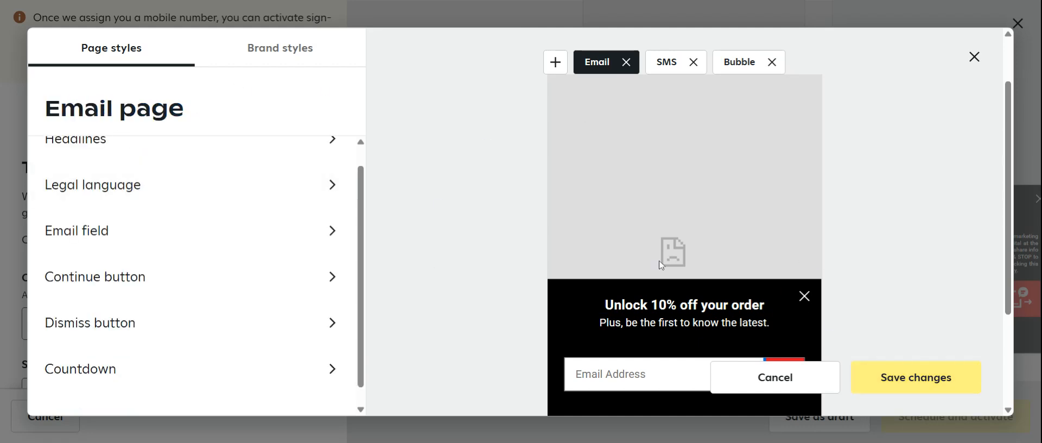
scroll(684, 261, "down", 3)
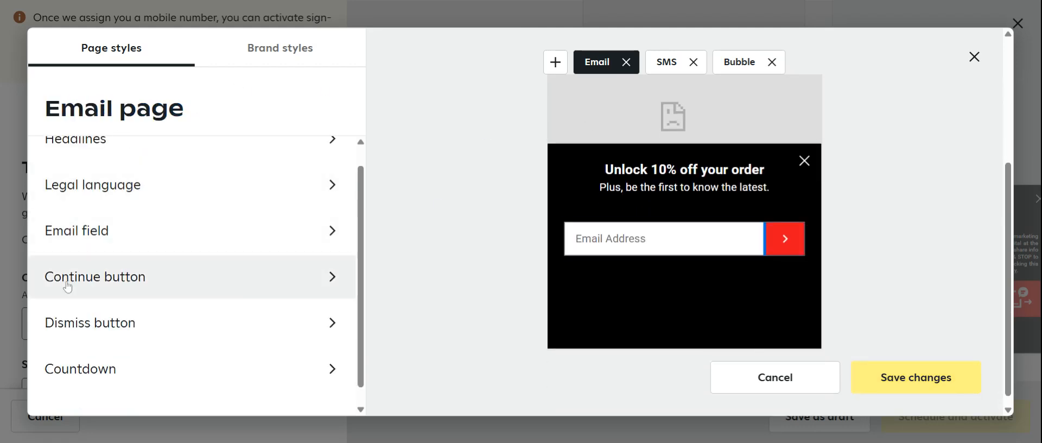
left_click(274, 325)
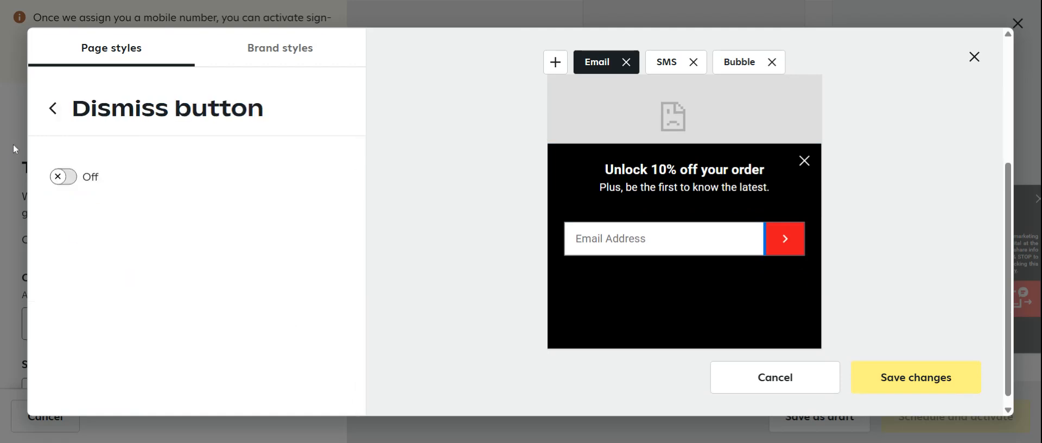
left_click(61, 178)
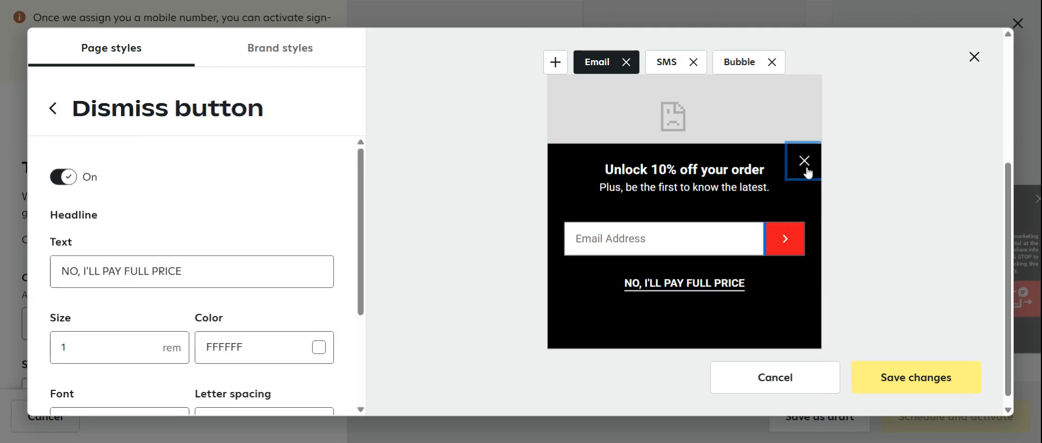
- Turn on the countdown timer for the email page
left_click(77, 117)
left_click(158, 383)
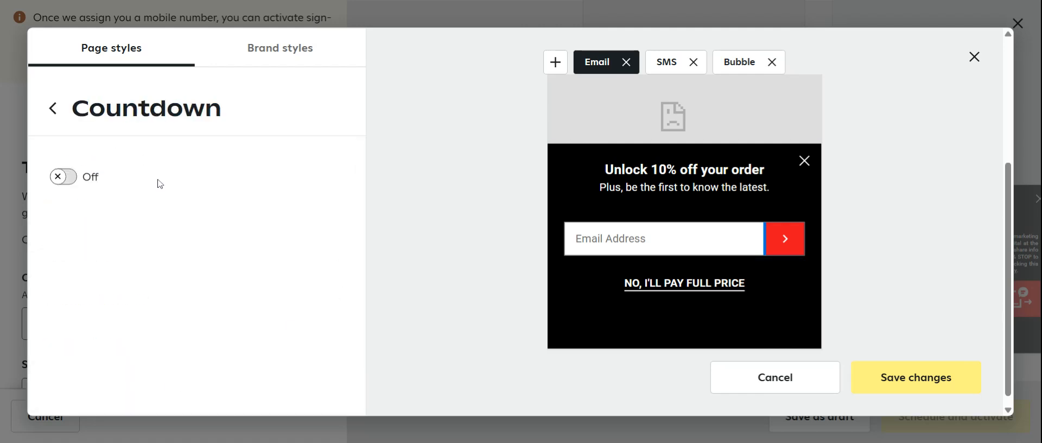
left_click(64, 177)
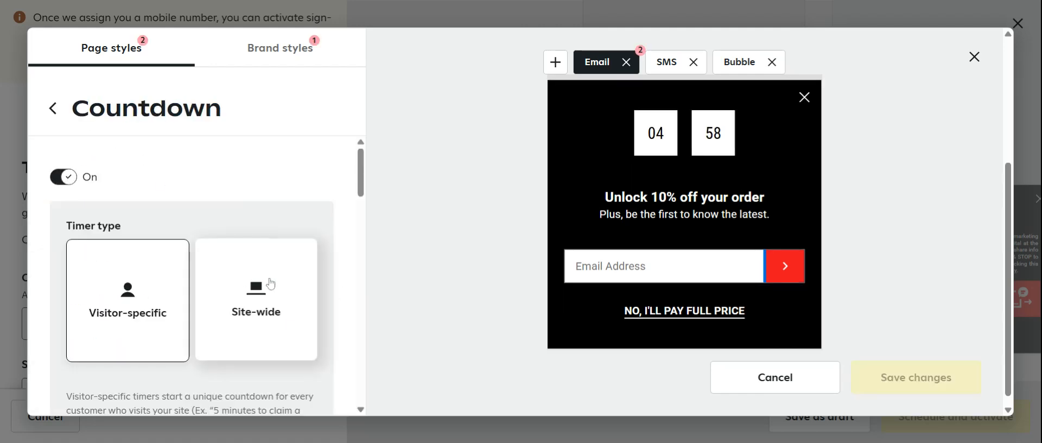
- Examine the countdown's timer type, timer amount and label settings, and return to the email page's list of elements
scroll(293, 288, "down", 1)
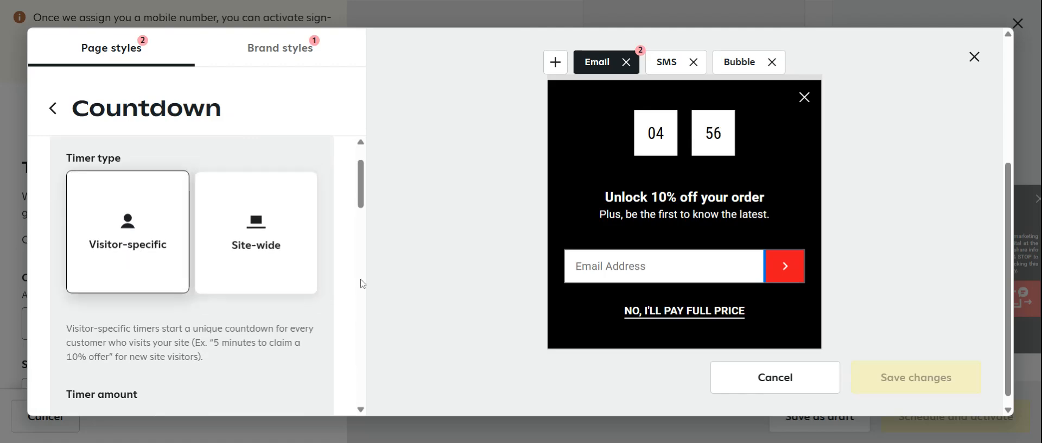
scroll(270, 328, "down", 5)
scroll(255, 337, "up", 5)
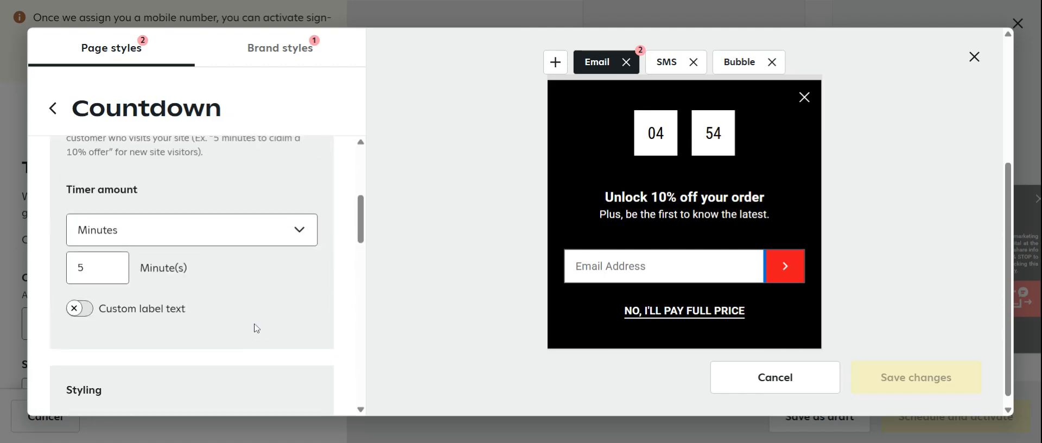
left_click(53, 108)
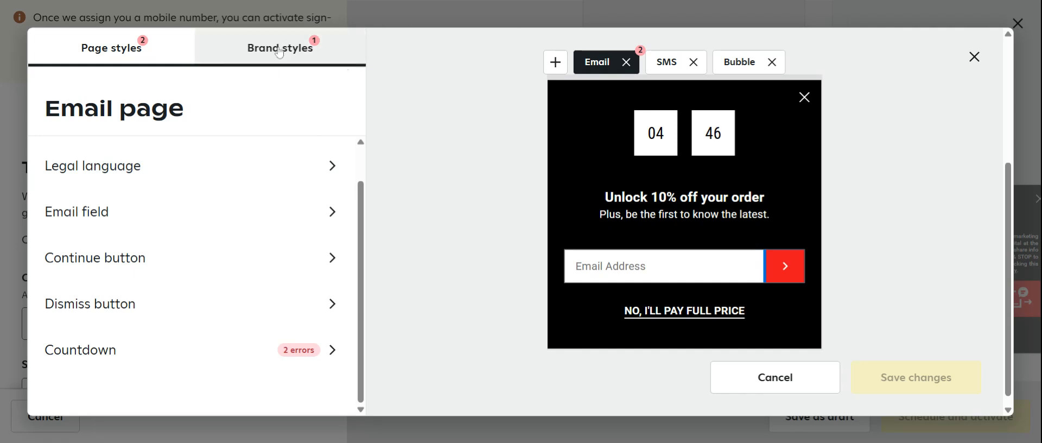
- View the brand styles with the logo settings, and close the email page's design, discarding the unsaved changes
left_click(278, 52)
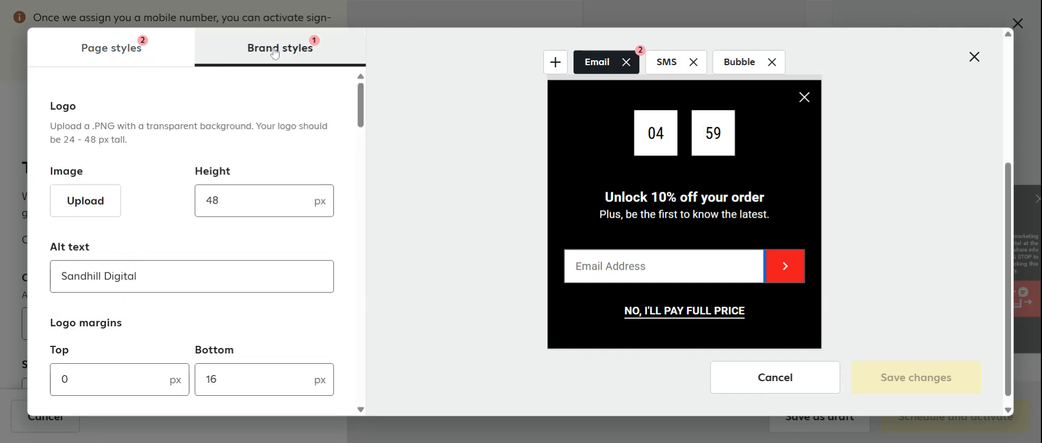
left_click(110, 51)
left_click(792, 380)
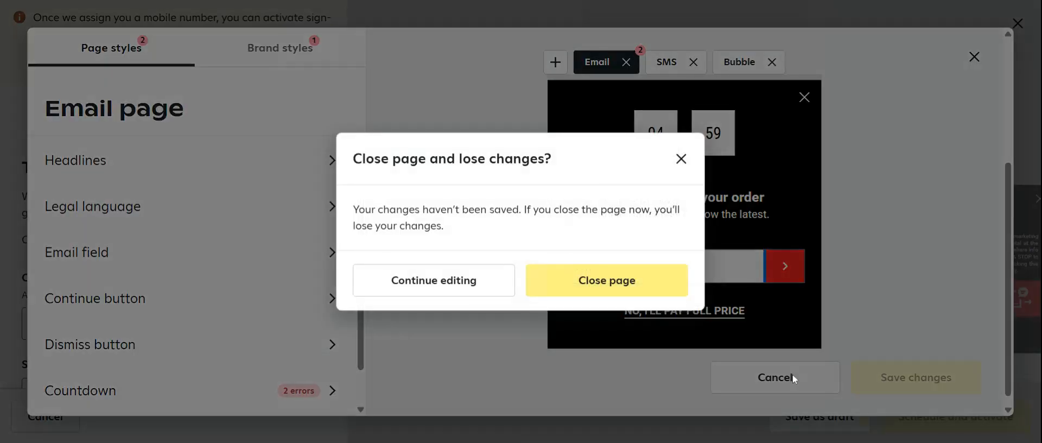
left_click(630, 280)
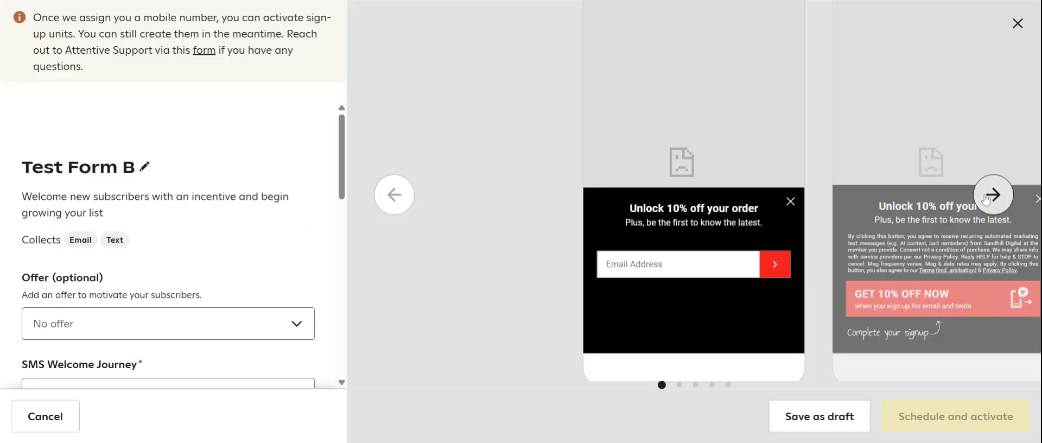
- Open the SMS page's design to view its editable elements and close it without saving
left_click(945, 233)
left_click(677, 181)
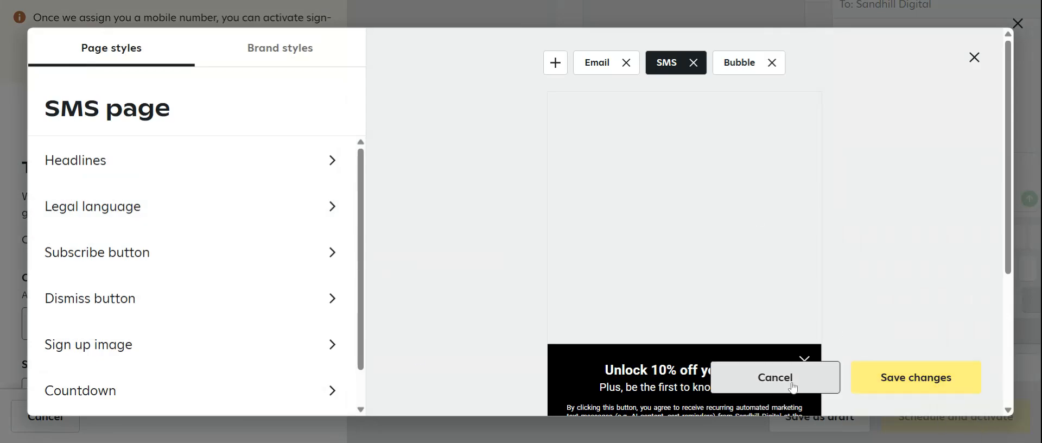
left_click(813, 389)
- Preview the prefilled opt-in text and the legal text message, and advance to the last screen of the sign-up flow
left_click(991, 201)
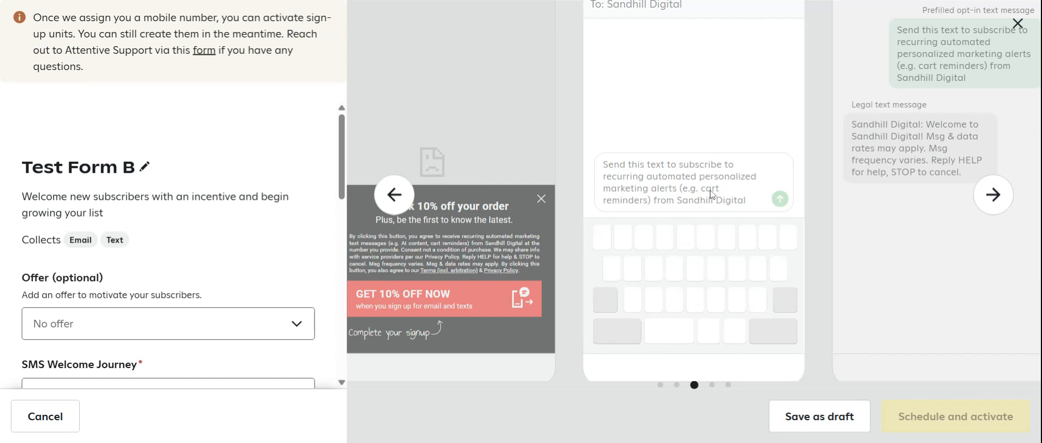
left_click(993, 194)
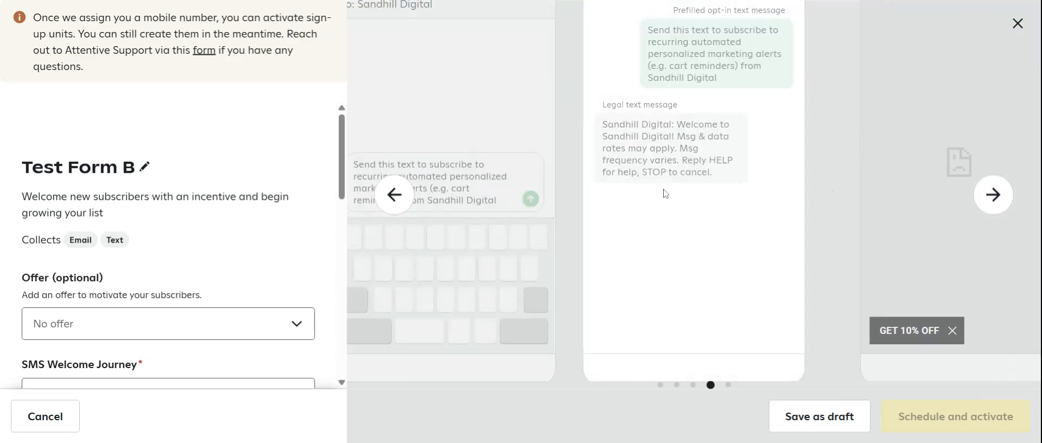
left_click(994, 194)
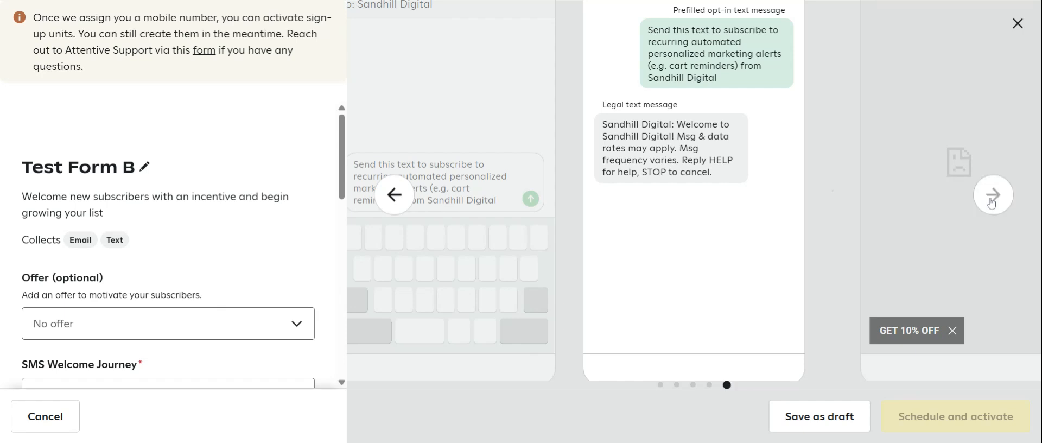
- Open the bubble's design, examine its display options and close it without saving
mouse_move(634, 327)
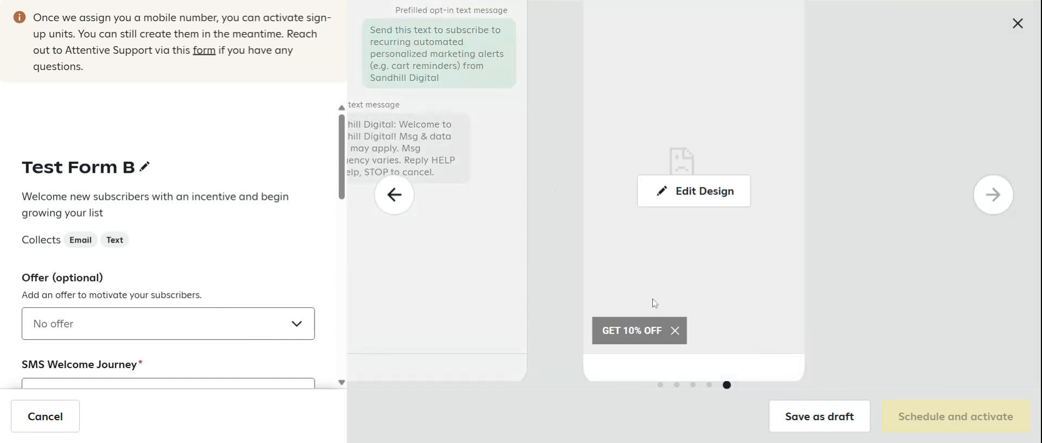
left_click(686, 191)
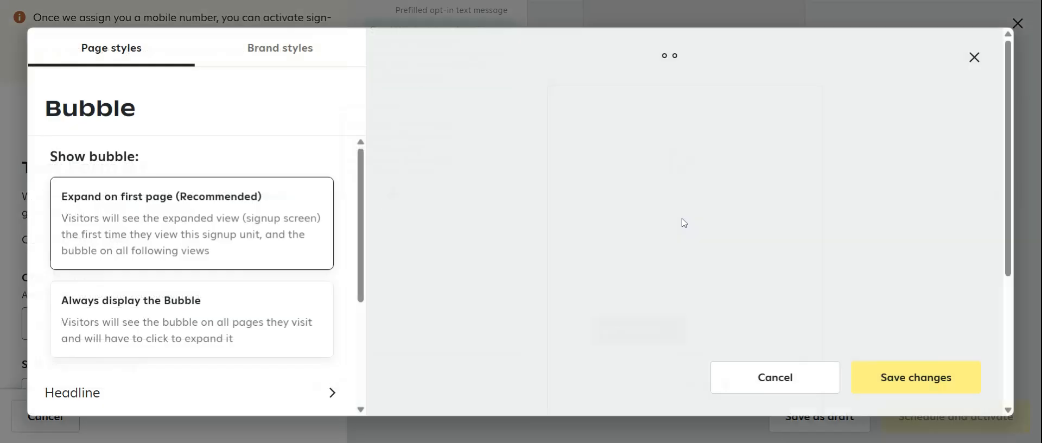
scroll(365, 203, "down", 1)
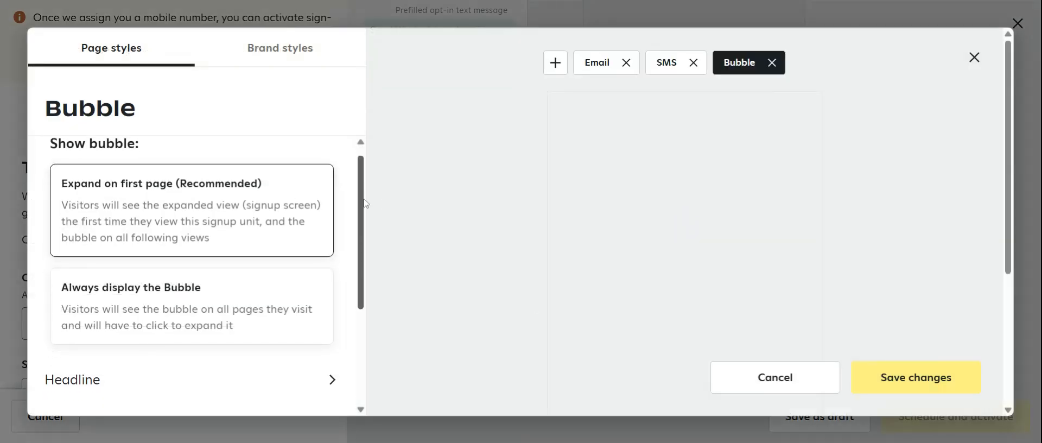
scroll(363, 204, "down", 1)
scroll(364, 196, "up", 2)
scroll(363, 179, "down", 1)
scroll(362, 169, "up", 1)
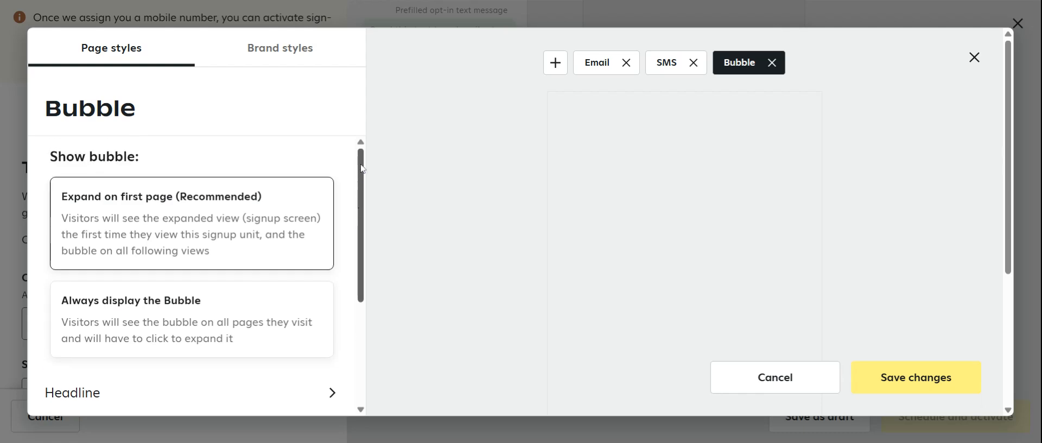
left_click(776, 378)
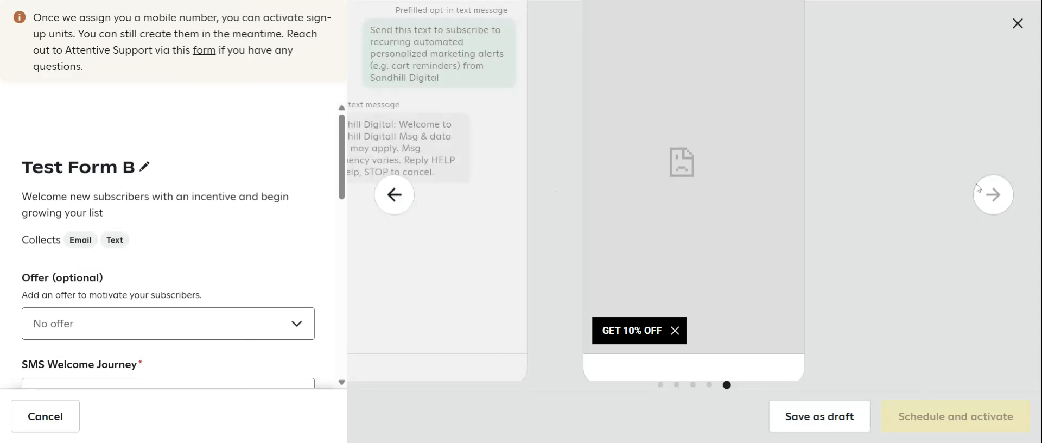
mouse_move(747, 221)
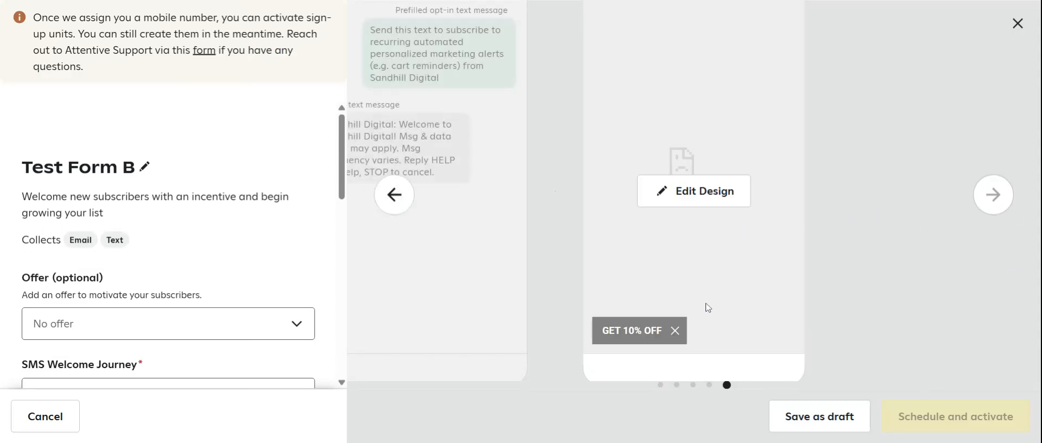